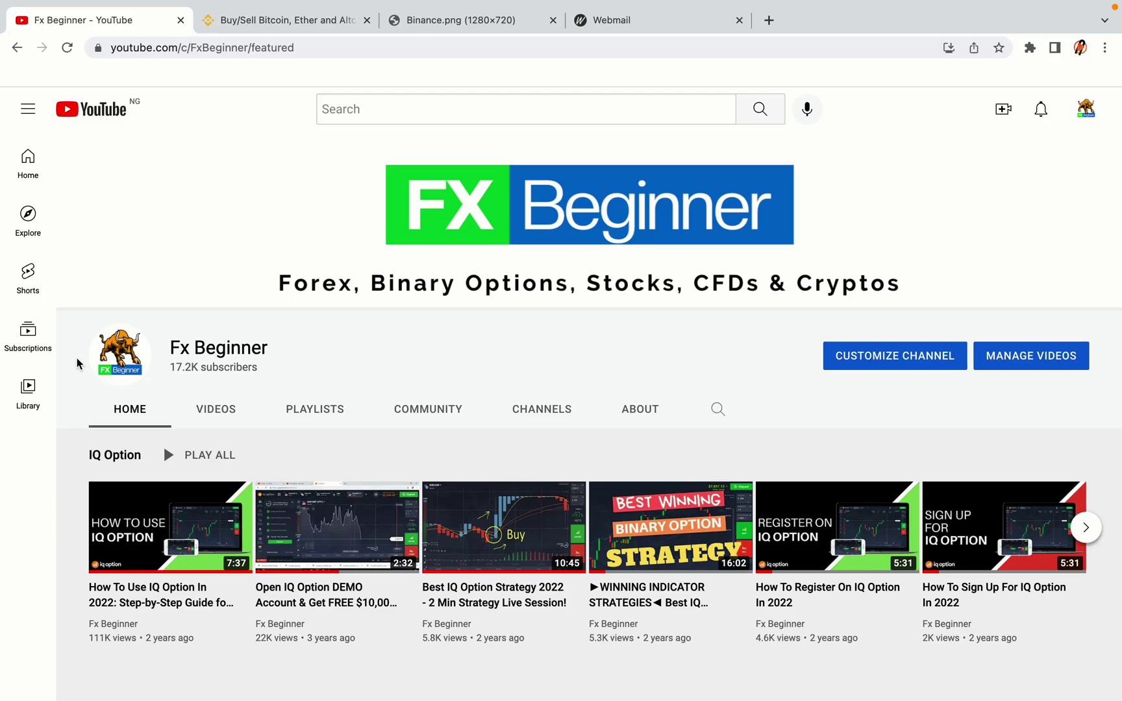
Step: Leave the Fx Beginner YouTube channel page for the already open Binance homepage tab
{"action": "scroll", "coordinate": [77, 363], "scroll_direction": "up", "scroll_amount": 3}
{"action": "left_click", "coordinate": [277, 20]}
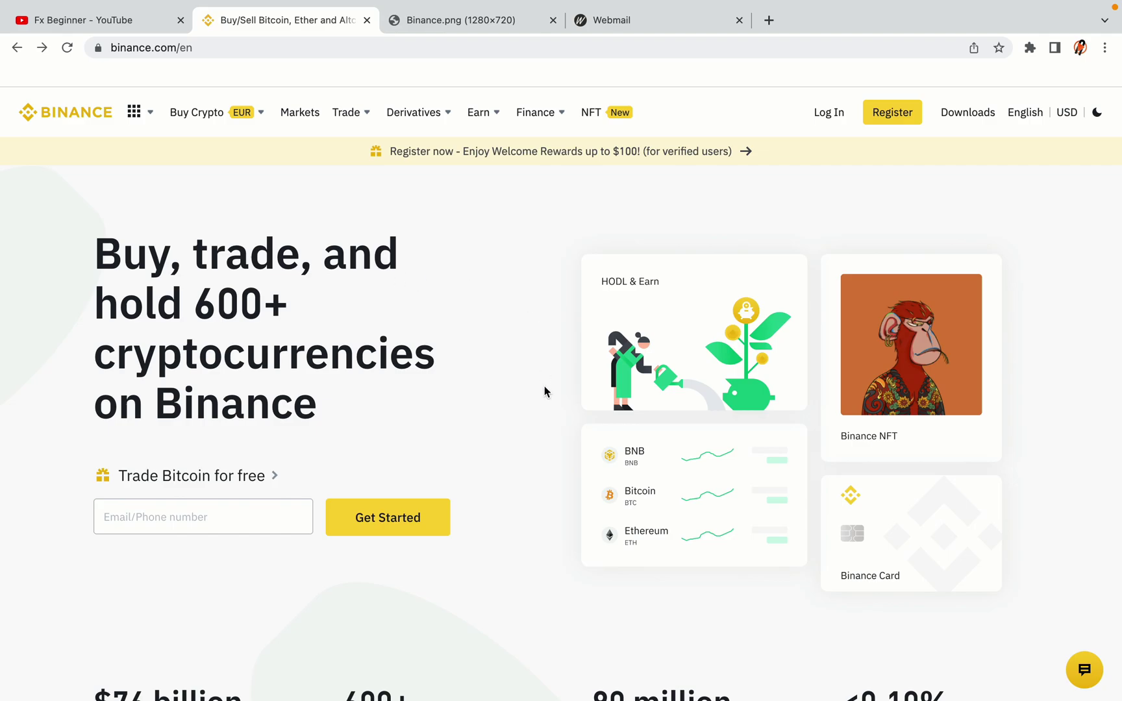
Step: Look over the Binance homepage, then view the Binance.png image with the Fx Beginner link
{"action": "scroll", "coordinate": [545, 387], "scroll_direction": "down", "scroll_amount": 4}
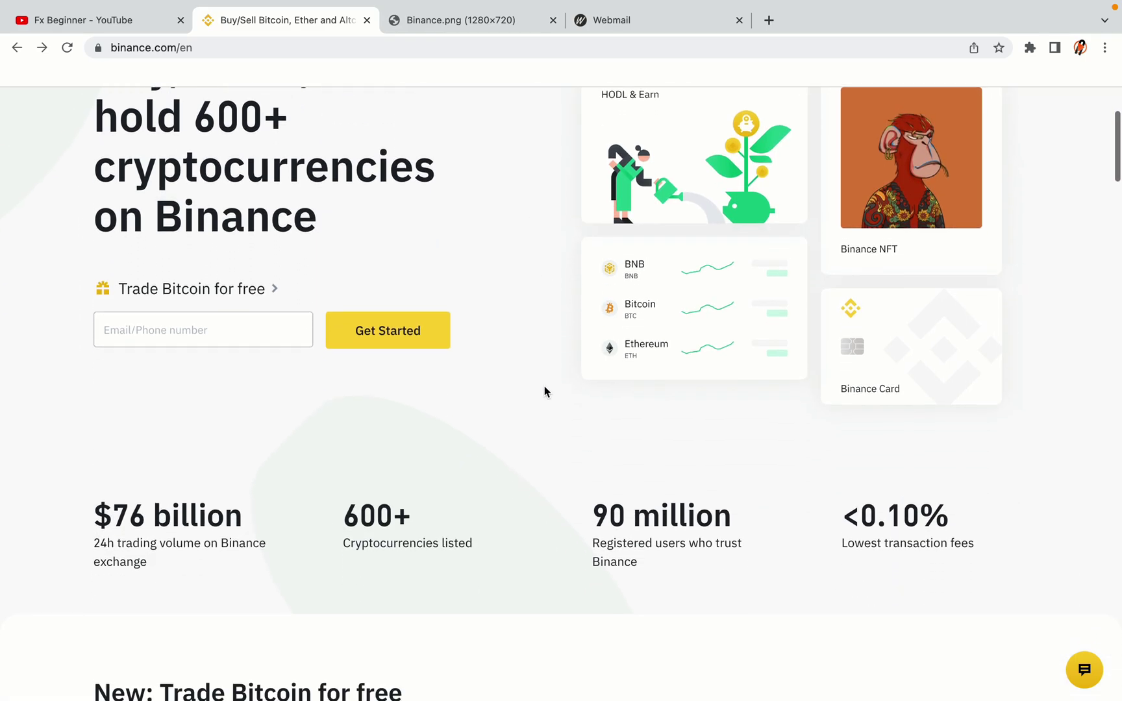
{"action": "scroll", "coordinate": [544, 391], "scroll_direction": "down", "scroll_amount": 1}
{"action": "scroll", "coordinate": [545, 393], "scroll_direction": "down", "scroll_amount": 5}
{"action": "scroll", "coordinate": [544, 391], "scroll_direction": "up", "scroll_amount": 3}
{"action": "scroll", "coordinate": [544, 392], "scroll_direction": "down", "scroll_amount": 10}
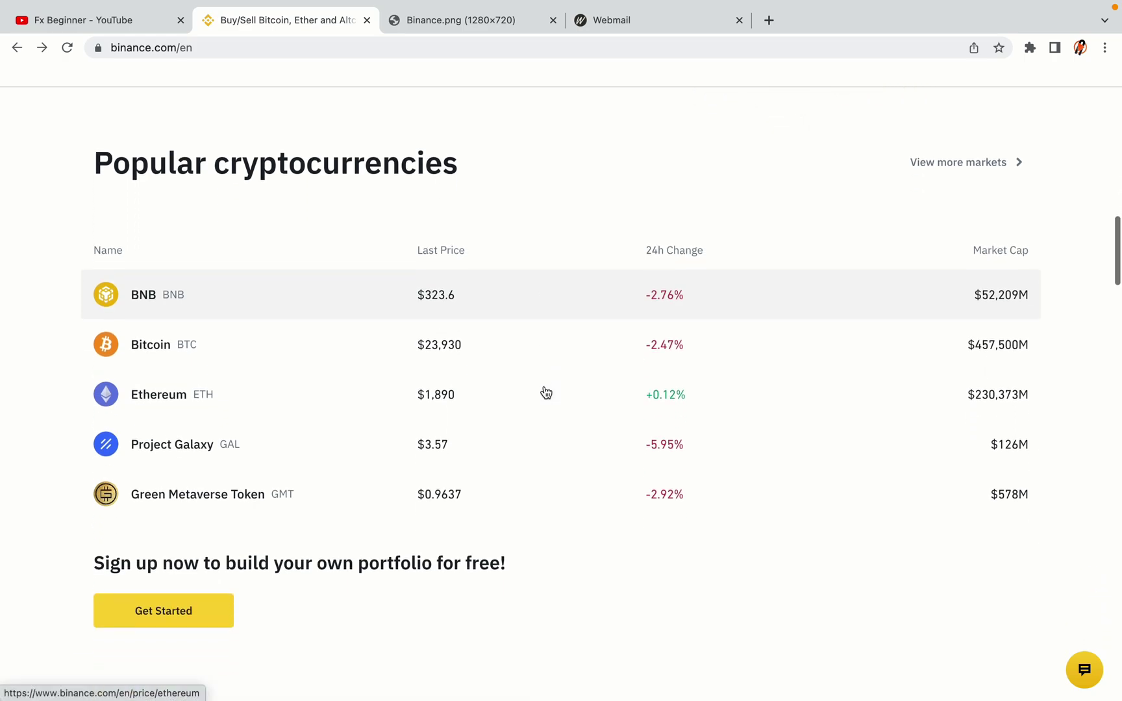
{"action": "scroll", "coordinate": [546, 392], "scroll_direction": "down", "scroll_amount": 3}
{"action": "scroll", "coordinate": [545, 392], "scroll_direction": "down", "scroll_amount": 6}
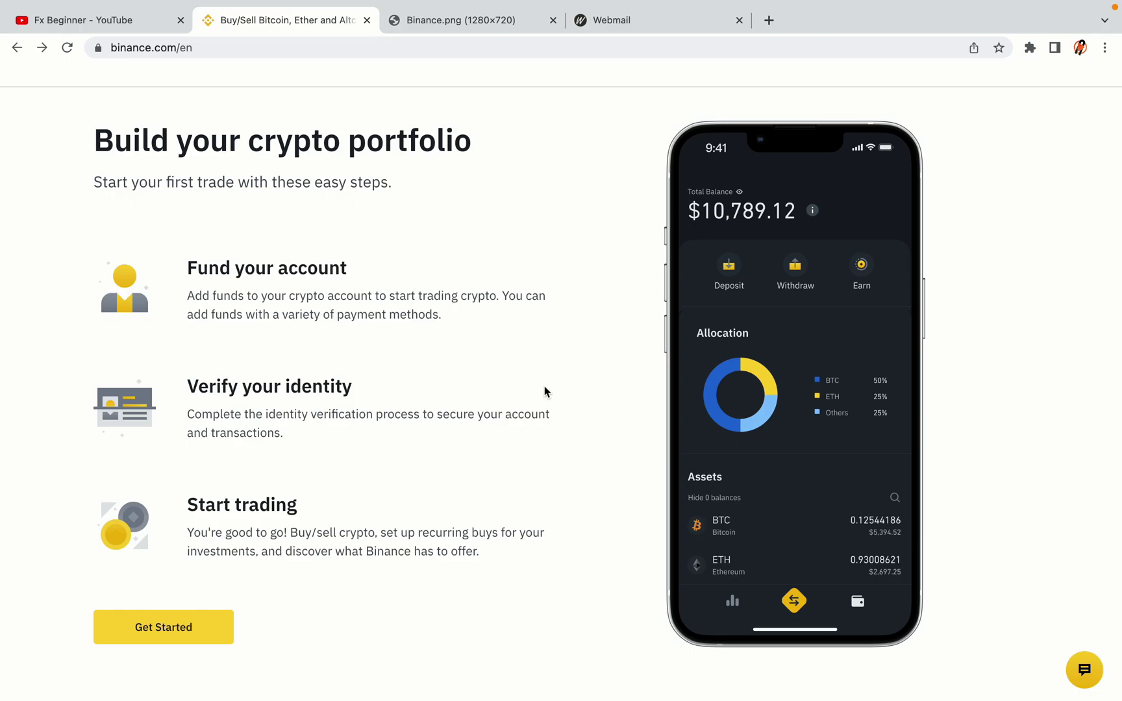
{"action": "scroll", "coordinate": [545, 392], "scroll_direction": "down", "scroll_amount": 8}
{"action": "scroll", "coordinate": [545, 390], "scroll_direction": "down", "scroll_amount": 8}
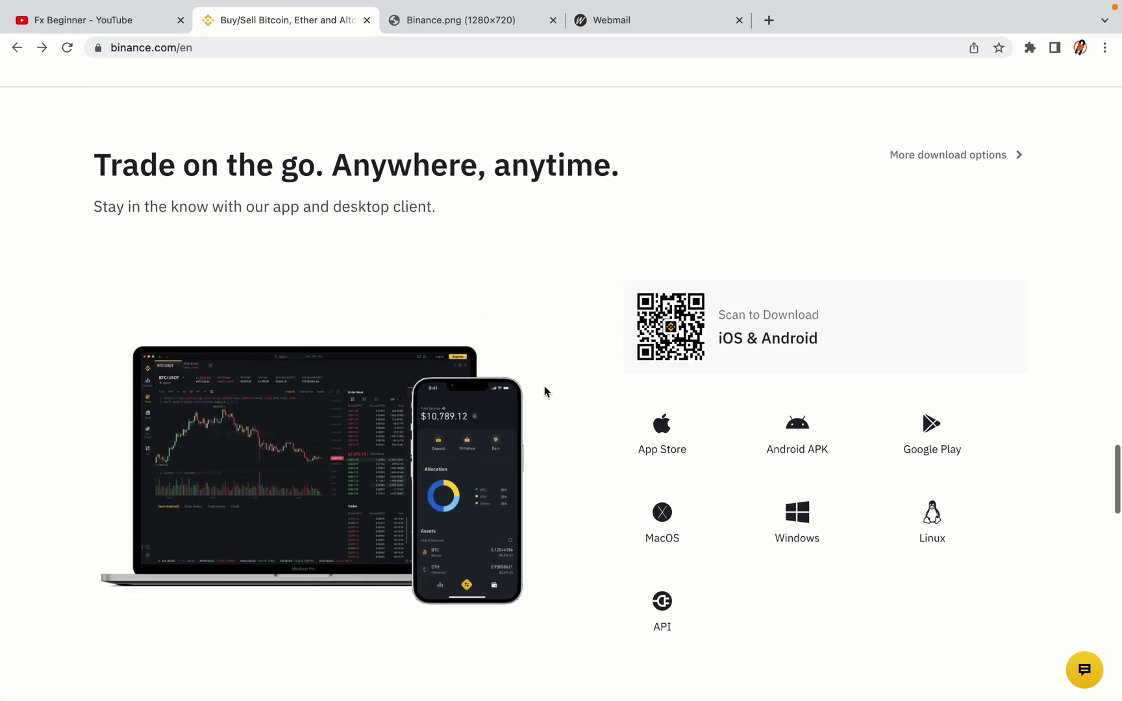
{"action": "scroll", "coordinate": [544, 388], "scroll_direction": "down", "scroll_amount": 8}
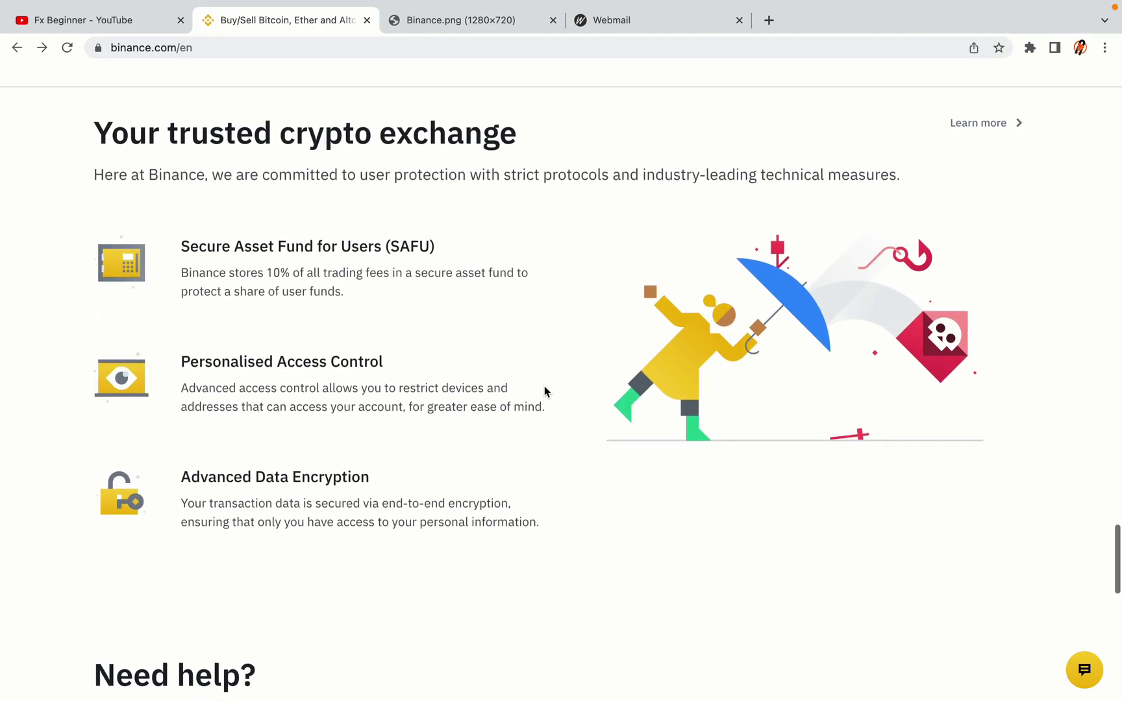
{"action": "scroll", "coordinate": [544, 386], "scroll_direction": "down", "scroll_amount": 6}
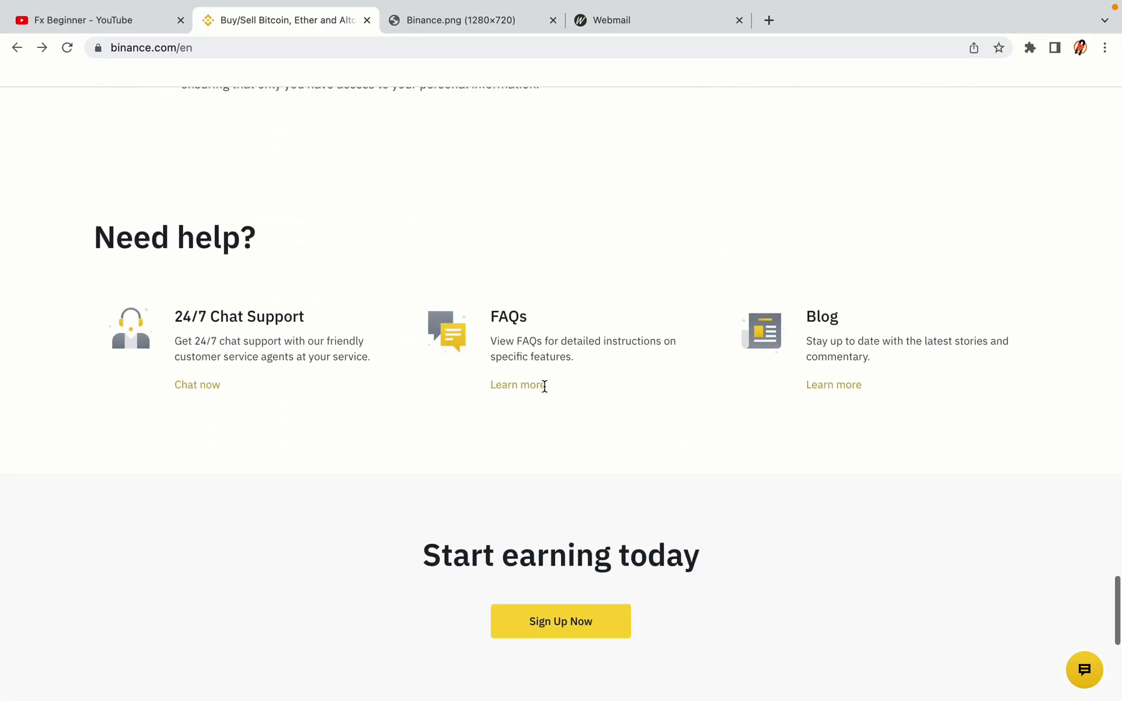
{"action": "scroll", "coordinate": [545, 391], "scroll_direction": "up", "scroll_amount": 15}
{"action": "scroll", "coordinate": [544, 386], "scroll_direction": "up", "scroll_amount": 15}
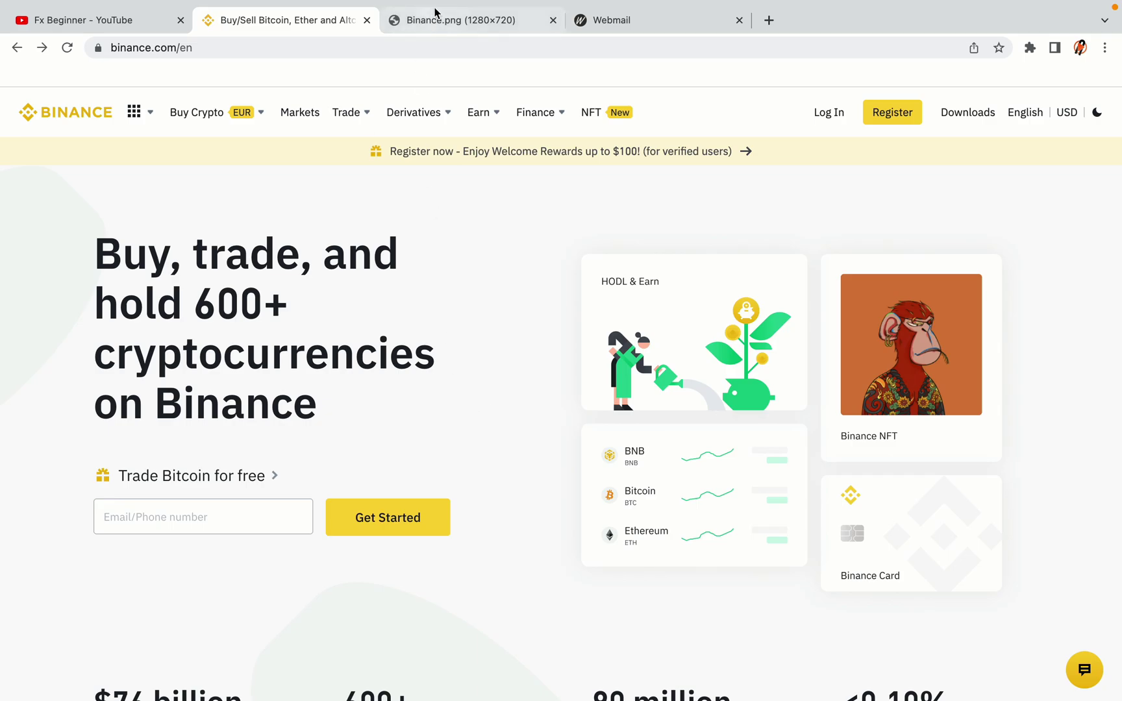
{"action": "left_click", "coordinate": [470, 18]}
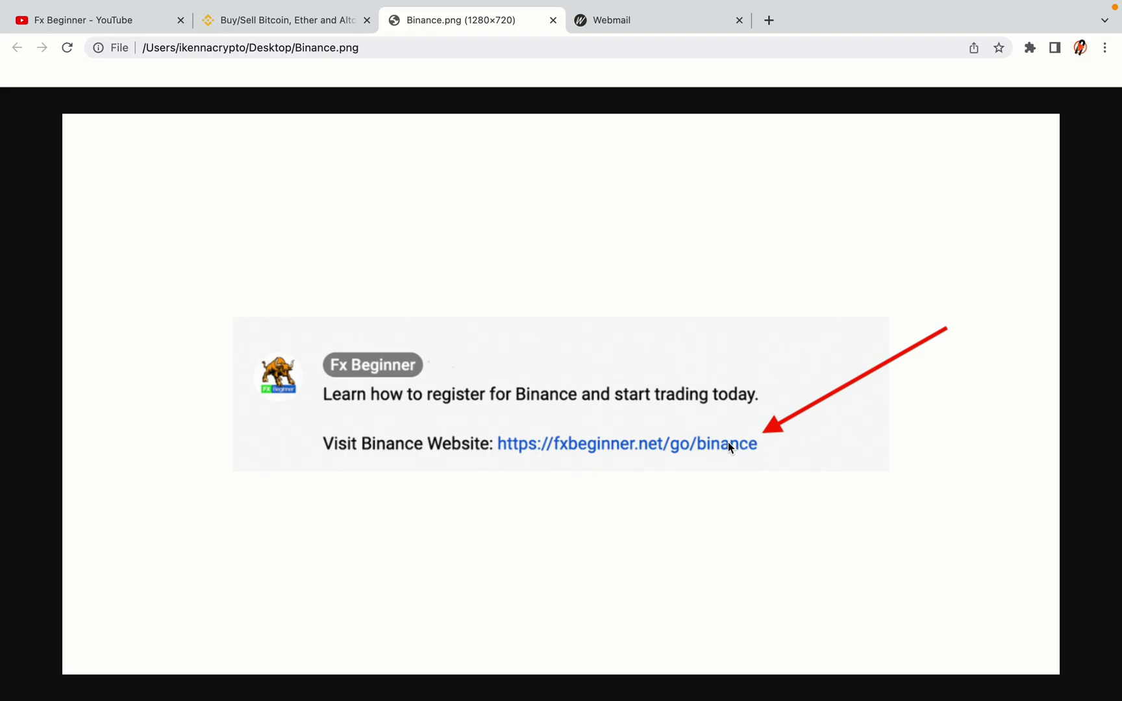
Step: Go back to the Binance website tab with Ctrl+Shift+Tab
{"action": "key", "text": "ctrl+shift+Tab"}
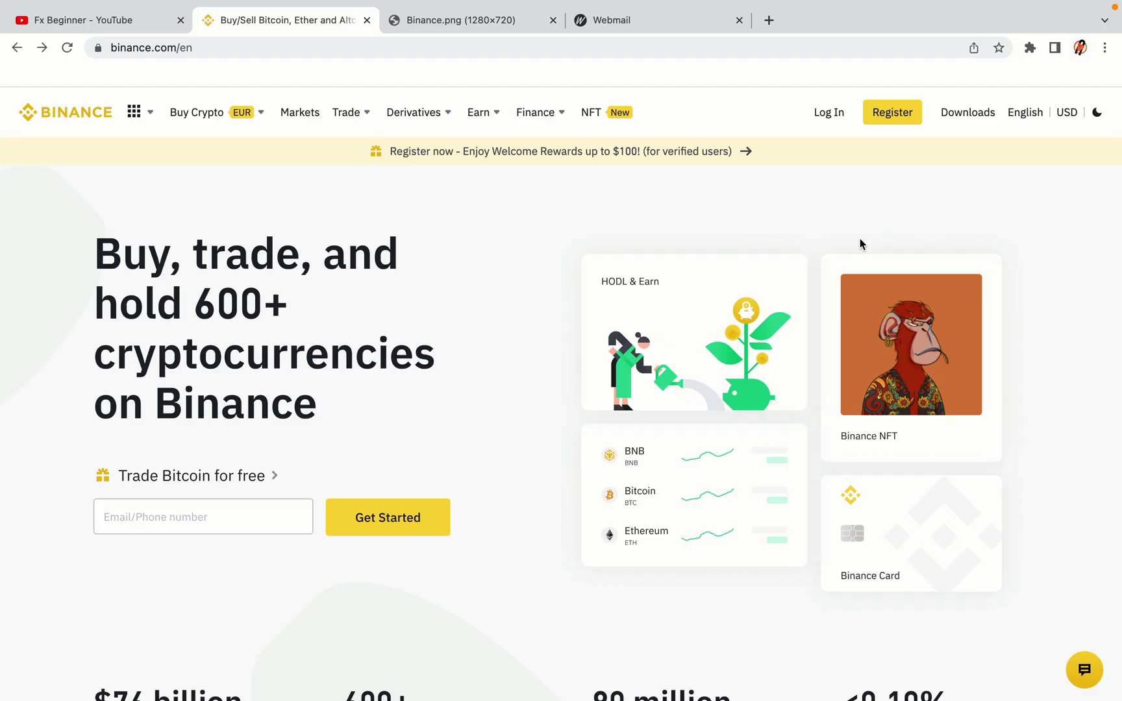
Step: Start Binance registration and choose 'Sign up with phone or email' for the personal account form
{"action": "left_click", "coordinate": [901, 121]}
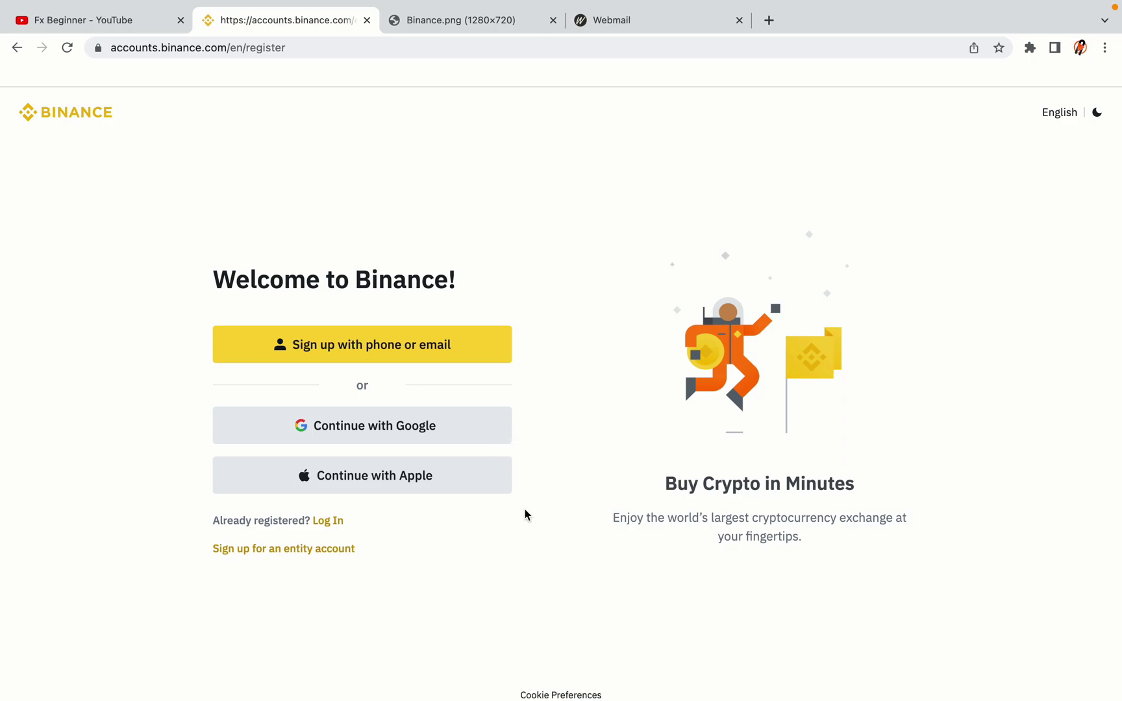
{"action": "left_click", "coordinate": [463, 358]}
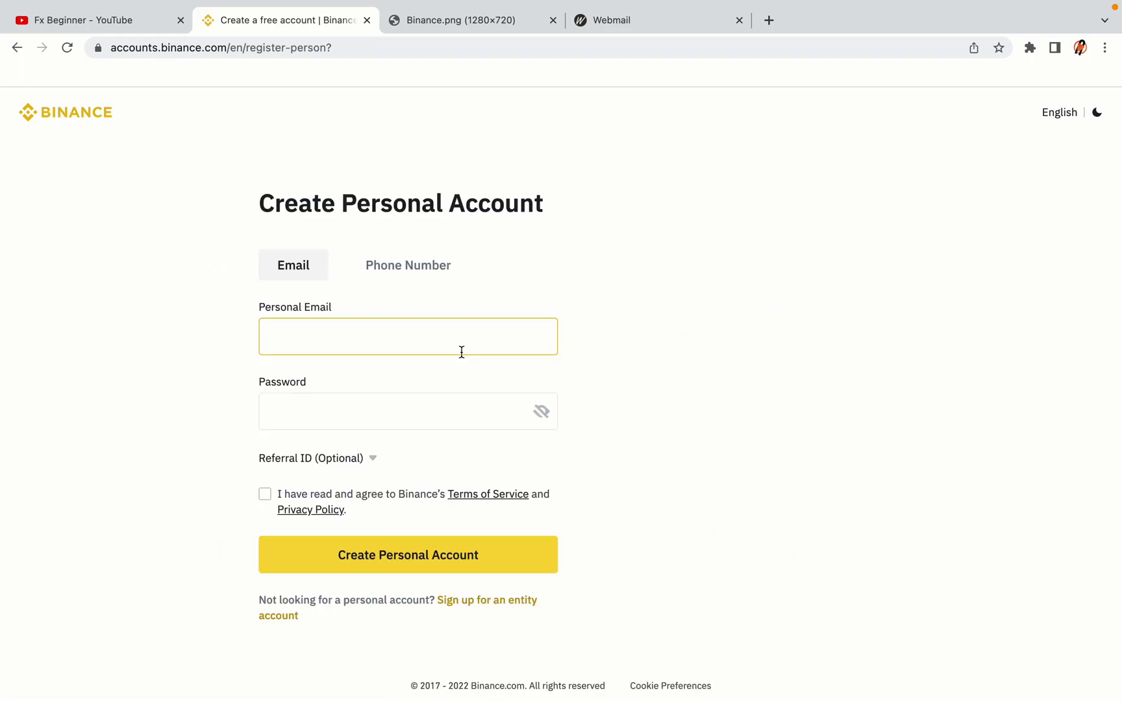
Step: Accept the Terms and submit Create Personal Account with the entered email and password
{"action": "left_click", "coordinate": [688, 398]}
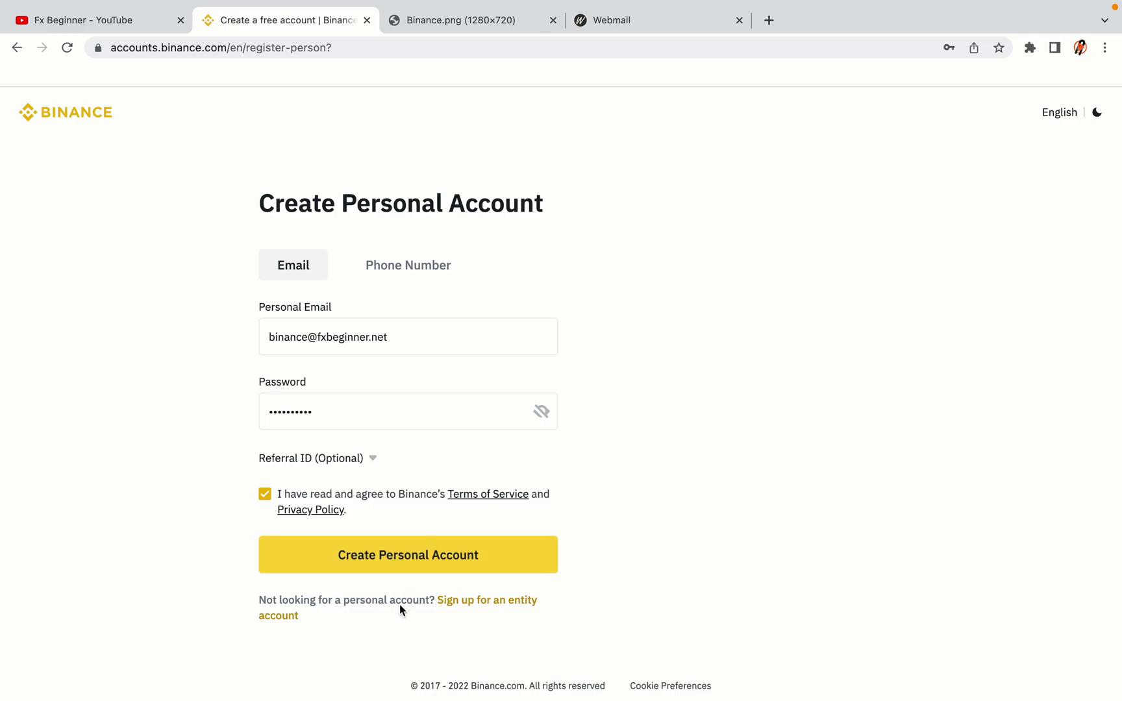
{"action": "left_click", "coordinate": [428, 562]}
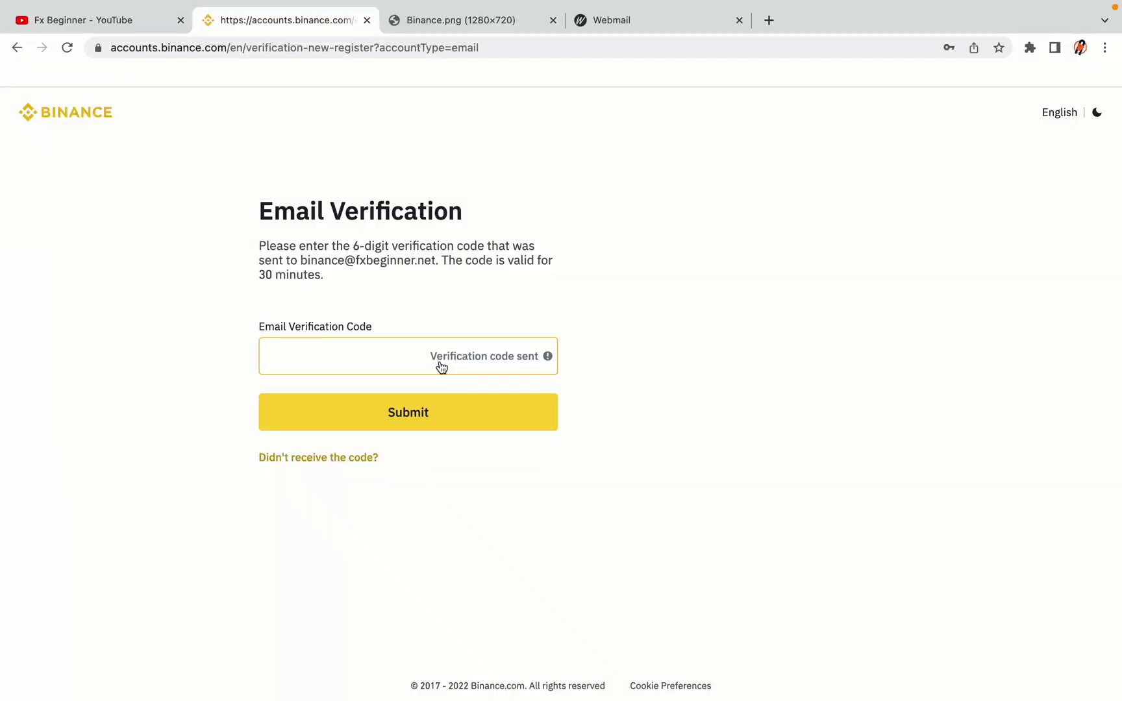
Step: Move the Webmail tab next to Binance to show the inbox with Binance's confirmation email
{"action": "left_click_drag", "start_coordinate": [640, 24], "coordinate": [455, 25]}
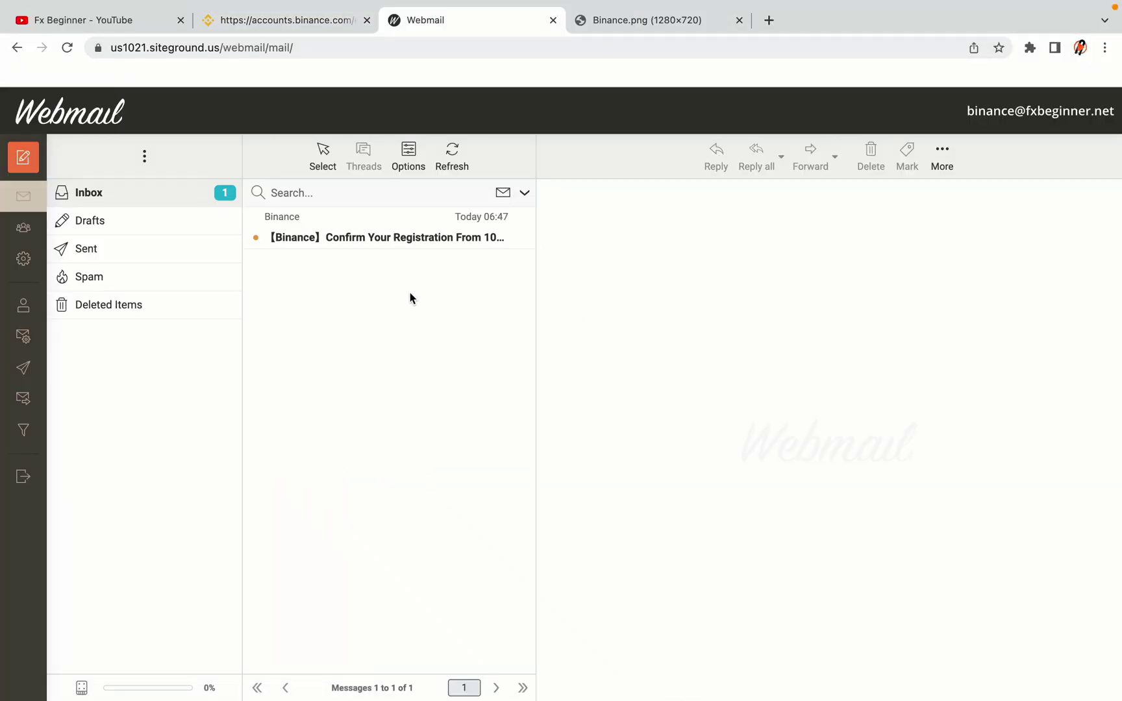
Step: Copy the activation code from Binance's 'Confirm Your Registration' email, then return to Binance's verification page
{"action": "left_click", "coordinate": [389, 237]}
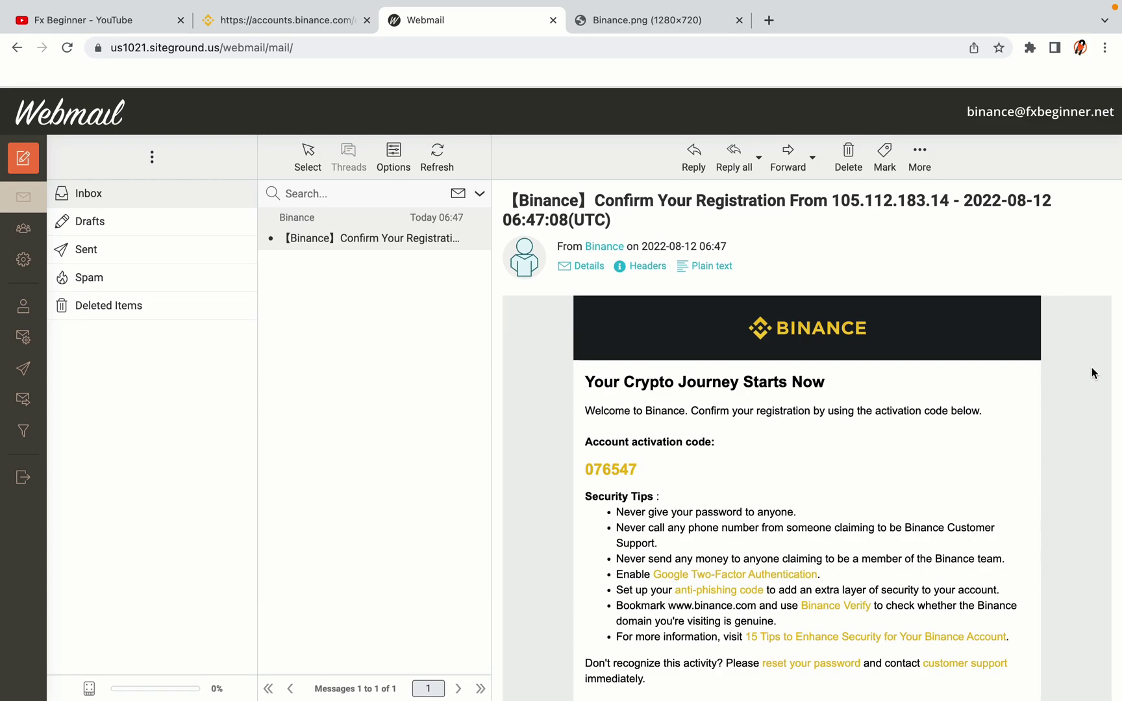
{"action": "scroll", "coordinate": [842, 376], "scroll_direction": "down", "scroll_amount": 3}
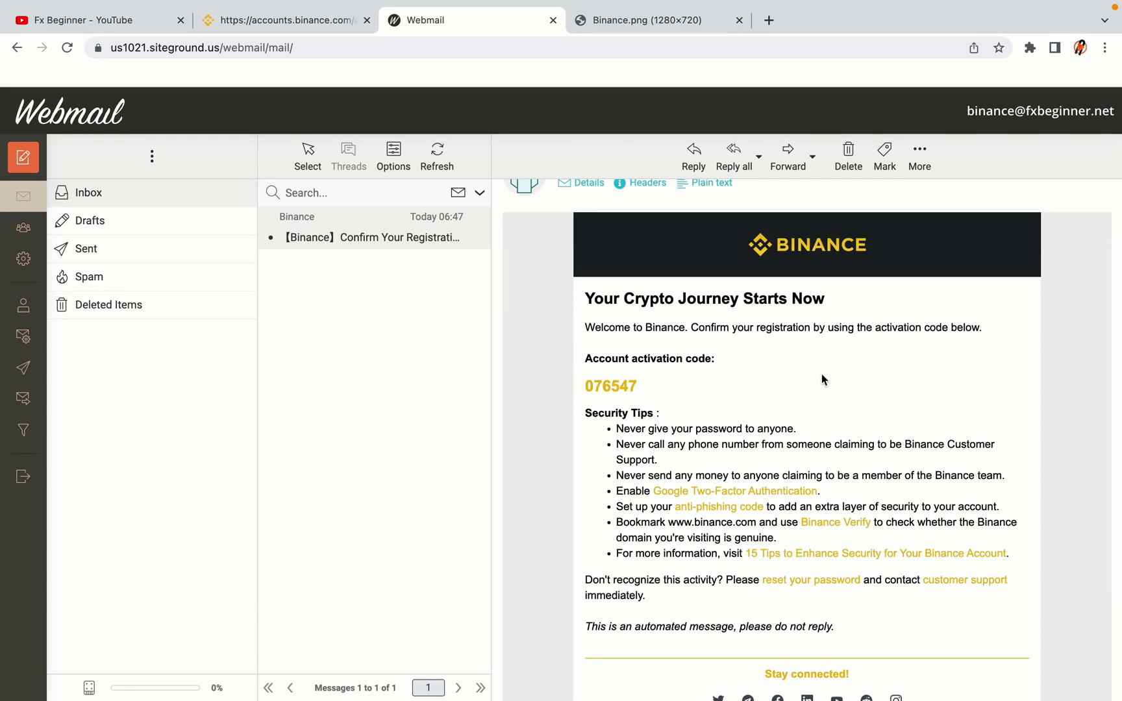
{"action": "left_click_drag", "start_coordinate": [585, 386], "coordinate": [637, 387]}
{"action": "left_click", "coordinate": [642, 388]}
{"action": "right_click", "coordinate": [620, 383]}
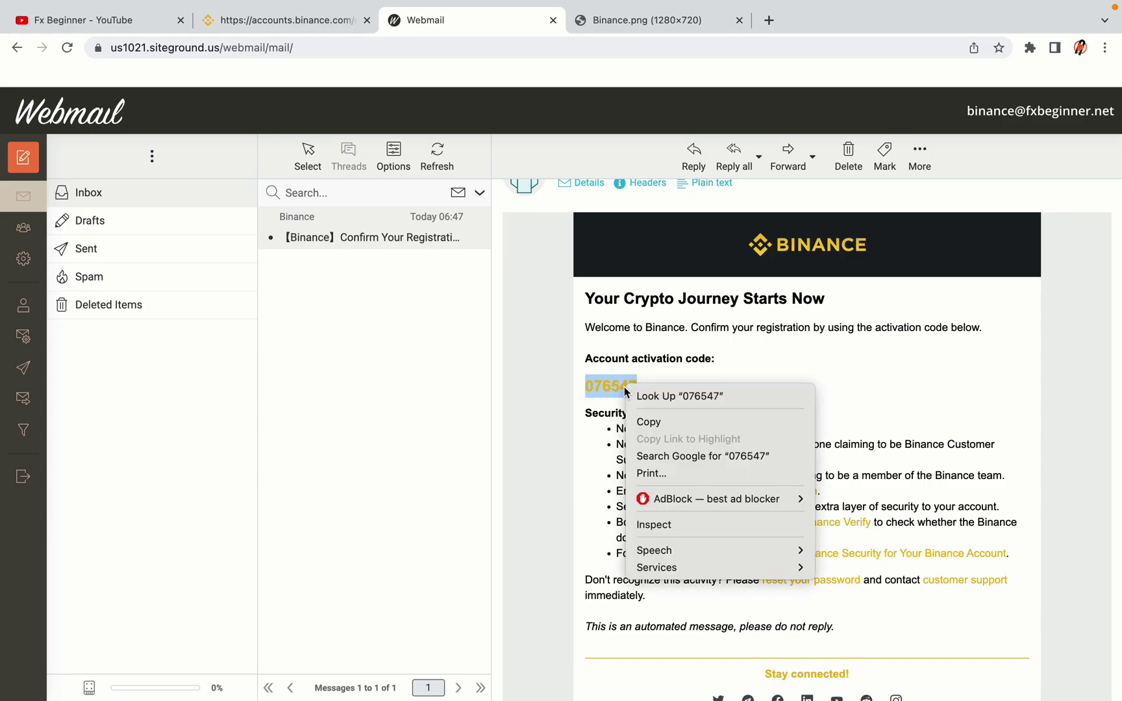
{"action": "left_click", "coordinate": [641, 417]}
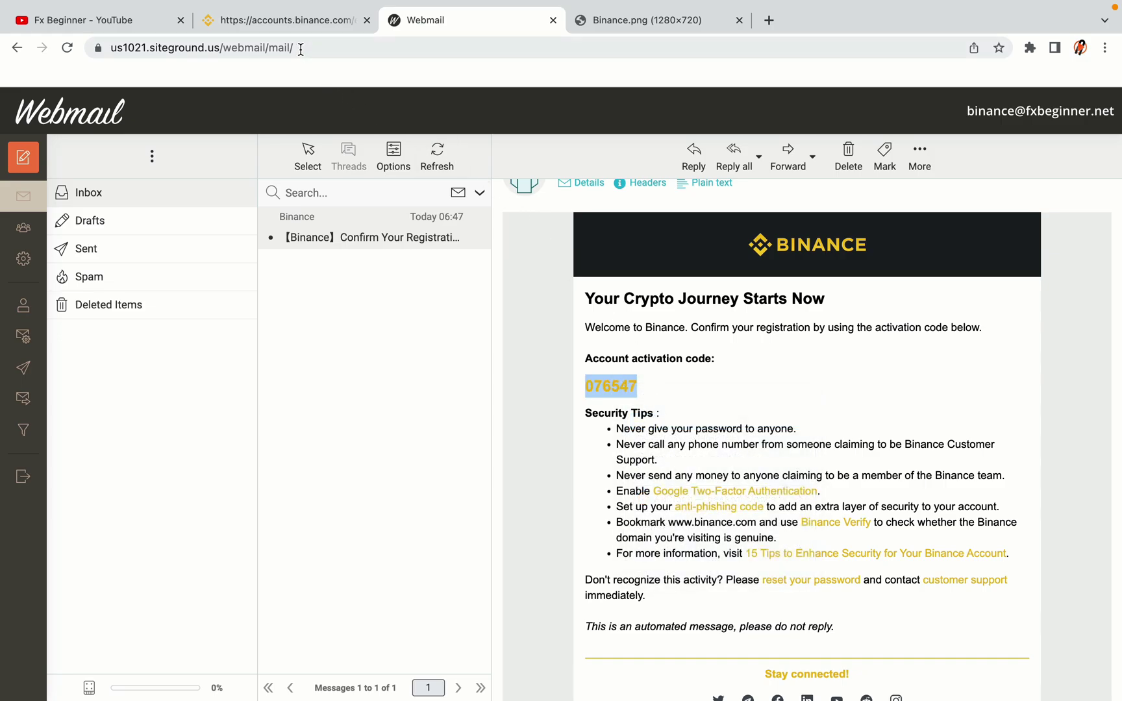
{"action": "left_click", "coordinate": [292, 21]}
{"action": "left_click", "coordinate": [296, 356]}
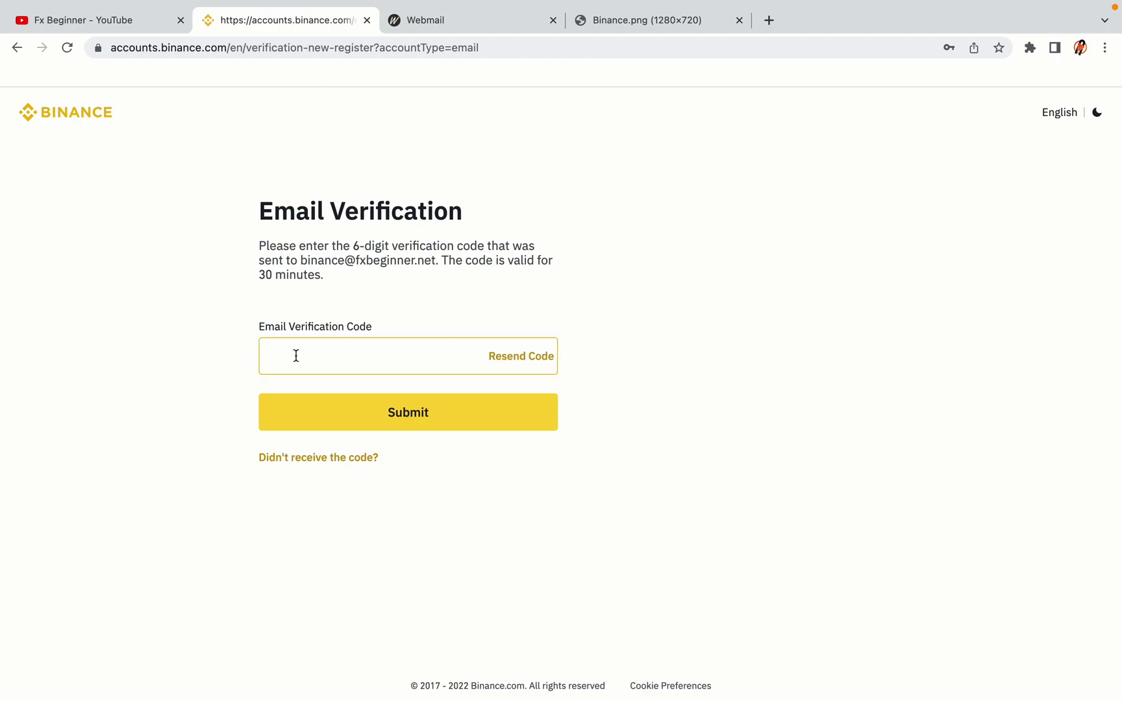
Step: Paste the copied activation code into the Email Verification Code field and submit it
{"action": "left_click", "coordinate": [342, 353]}
{"action": "key", "text": "super+v"}
{"action": "left_click", "coordinate": [199, 335]}
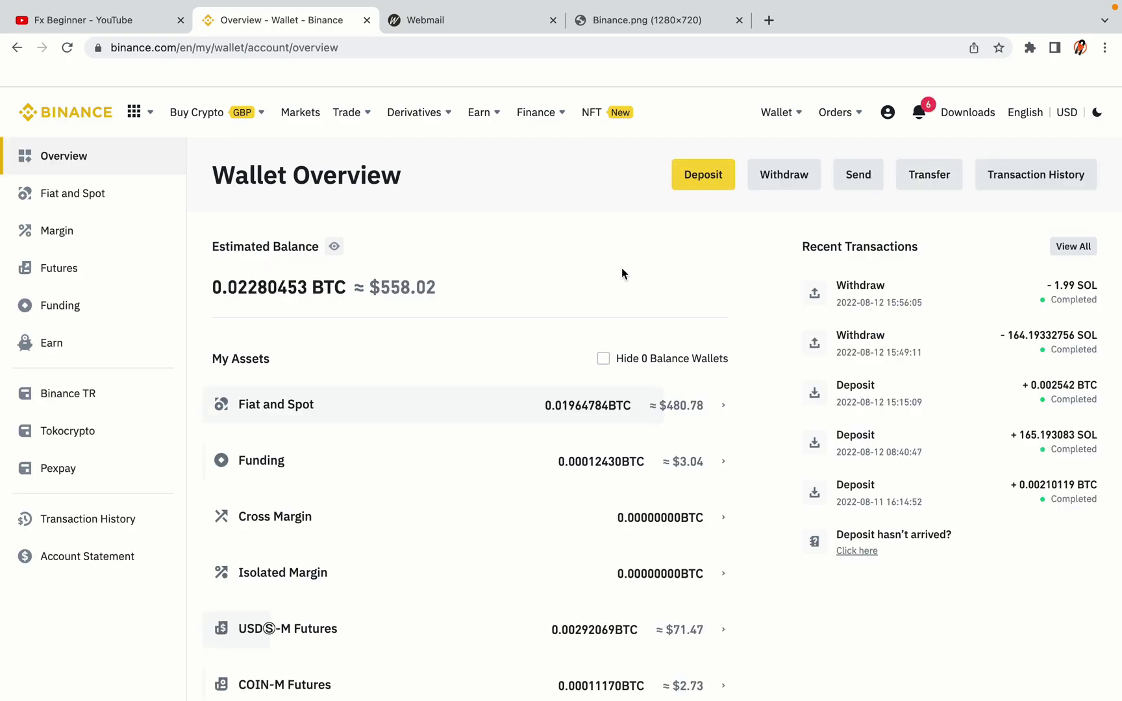
{"action": "scroll", "coordinate": [690, 300], "scroll_direction": "down", "scroll_amount": 3}
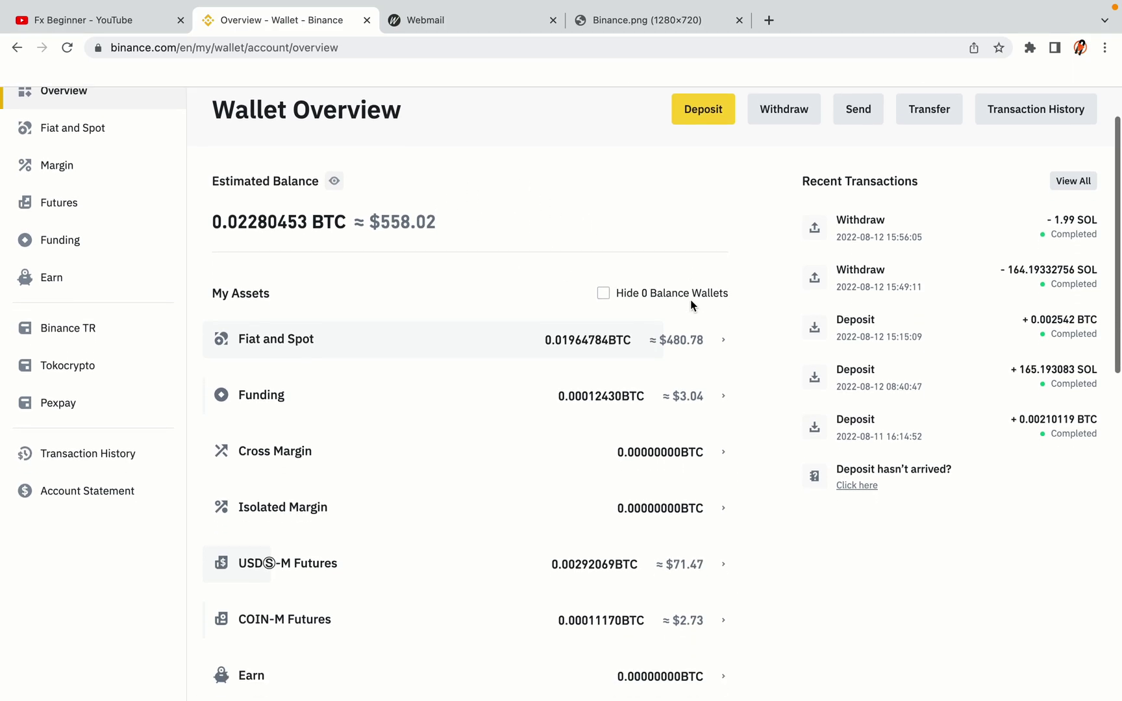
{"action": "scroll", "coordinate": [693, 305], "scroll_direction": "down", "scroll_amount": 3}
{"action": "scroll", "coordinate": [693, 305], "scroll_direction": "up", "scroll_amount": 5}
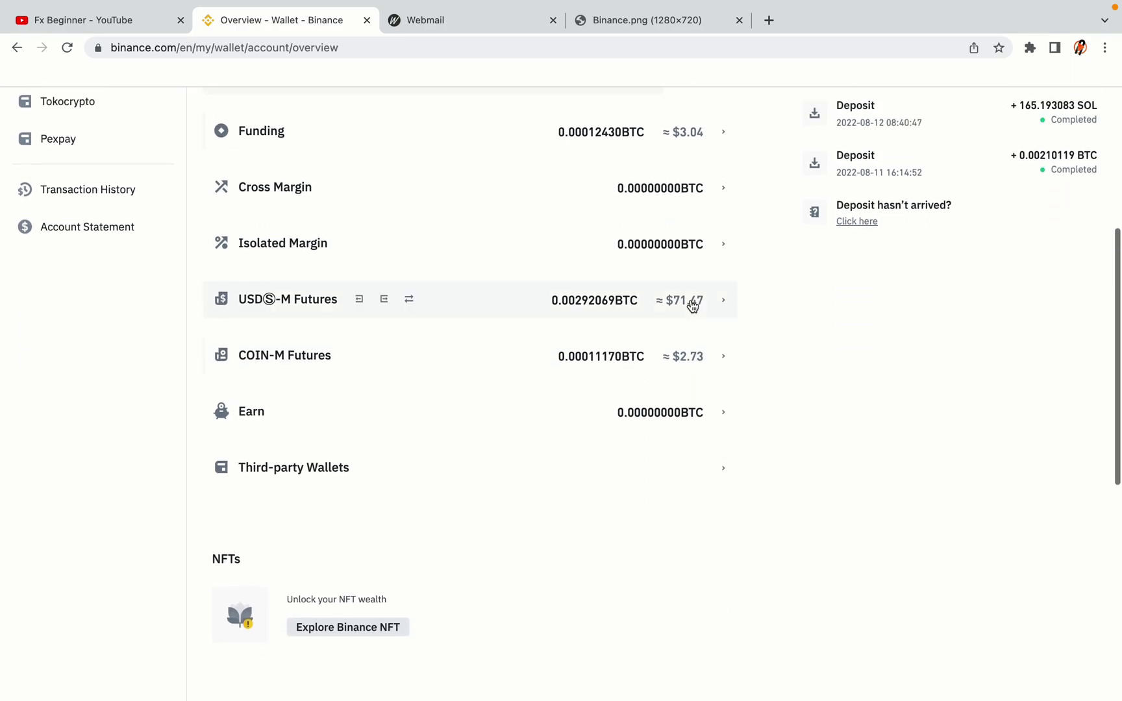
{"action": "scroll", "coordinate": [689, 303], "scroll_direction": "up", "scroll_amount": 1}
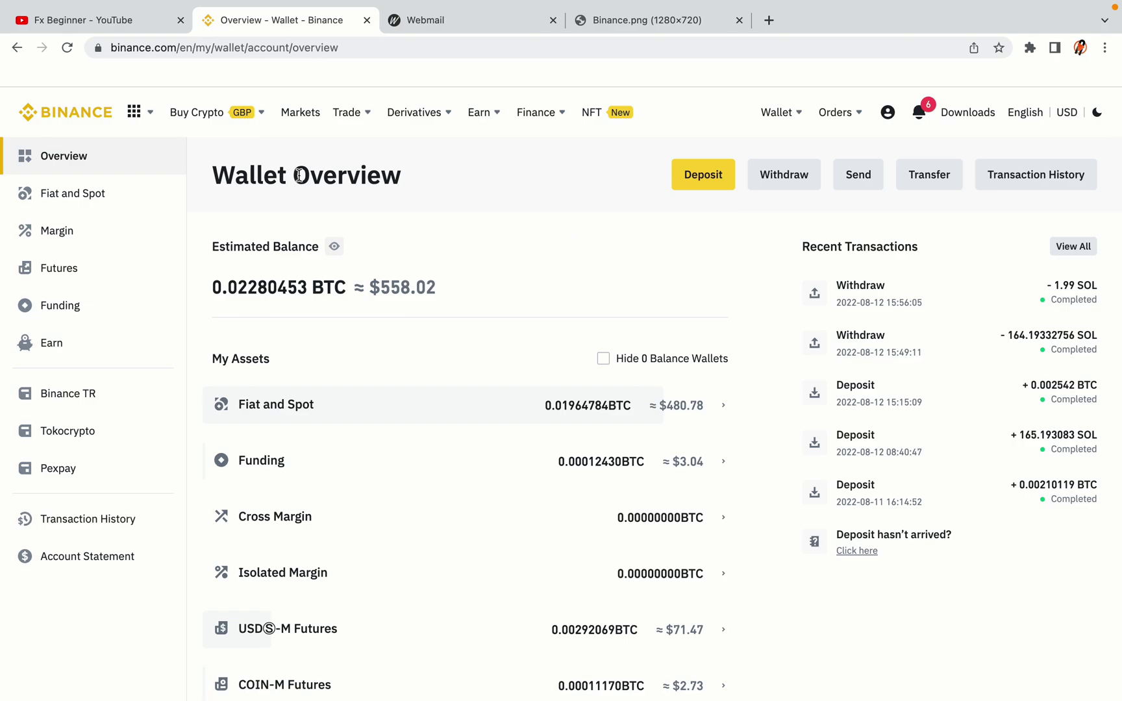
{"action": "mouse_move", "coordinate": [214, 114]}
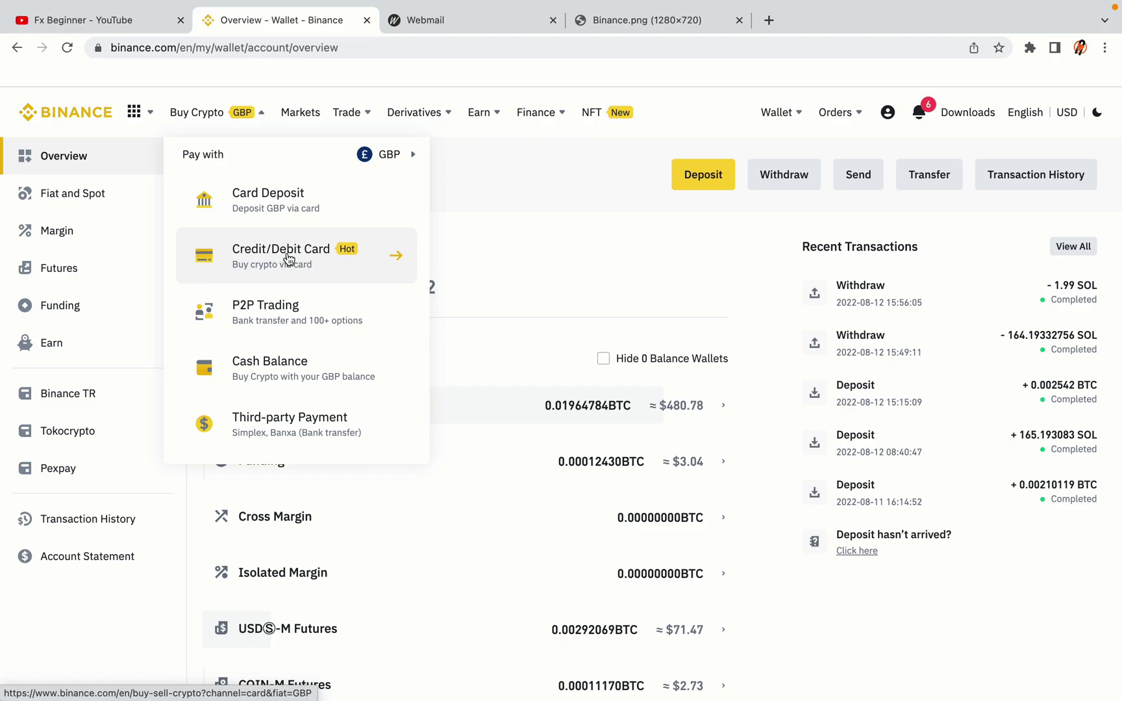
Step: Go from the Wallet Overview back to the Binance homepage via the Binance logo
{"action": "mouse_move", "coordinate": [346, 114]}
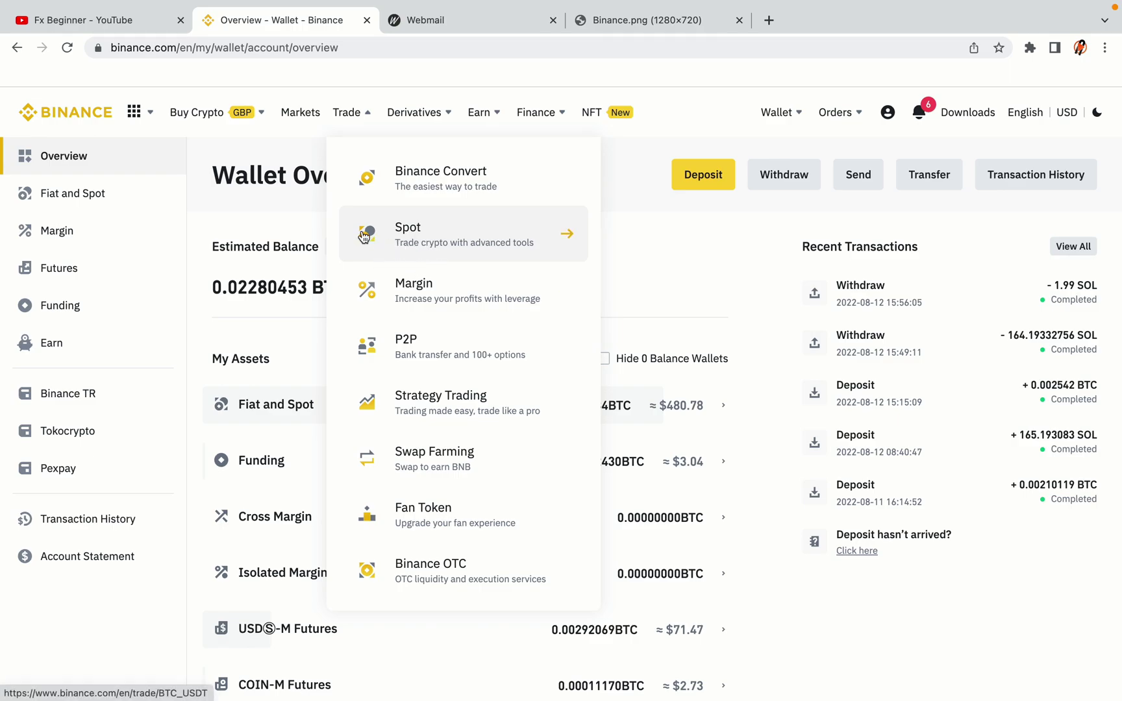
{"action": "left_click", "coordinate": [73, 108]}
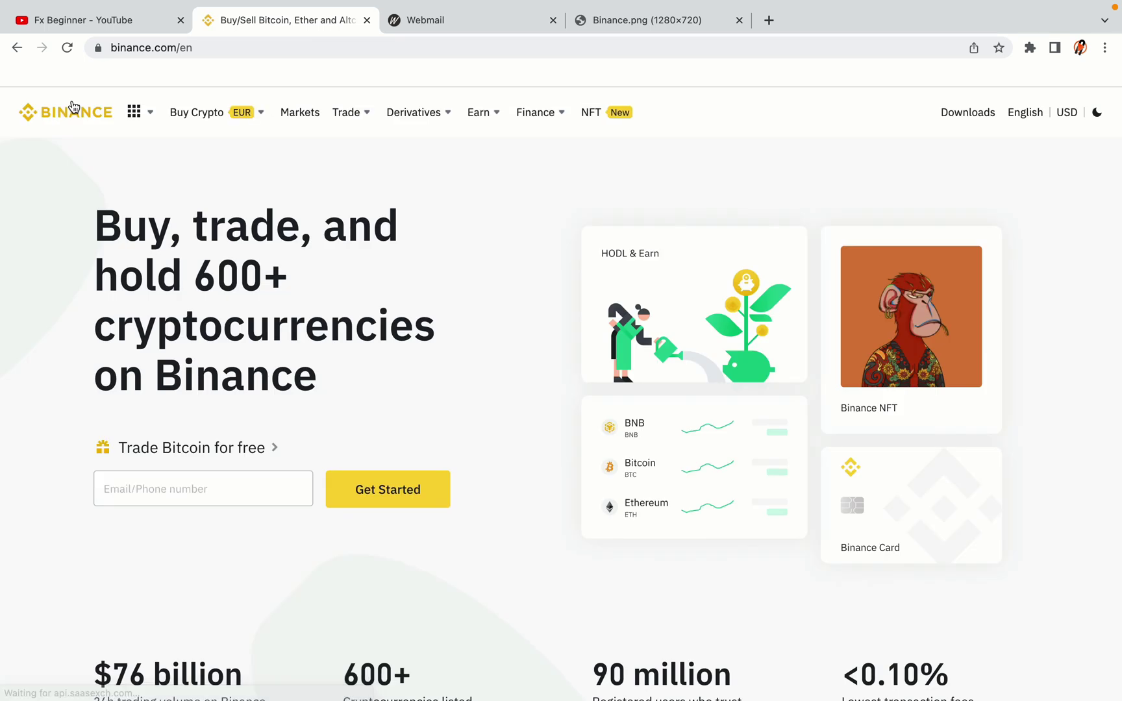